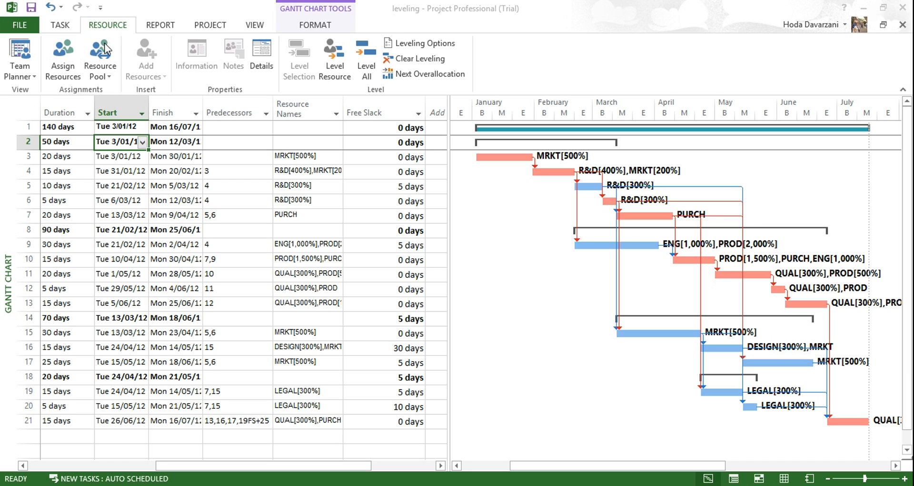
# Open the Cash Flow cost report for the project
pyautogui.click(159, 30)
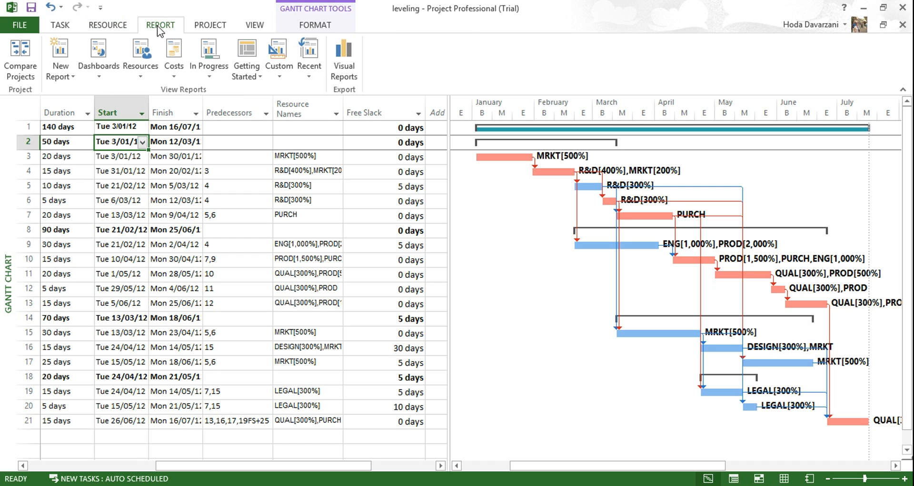
pyautogui.click(179, 79)
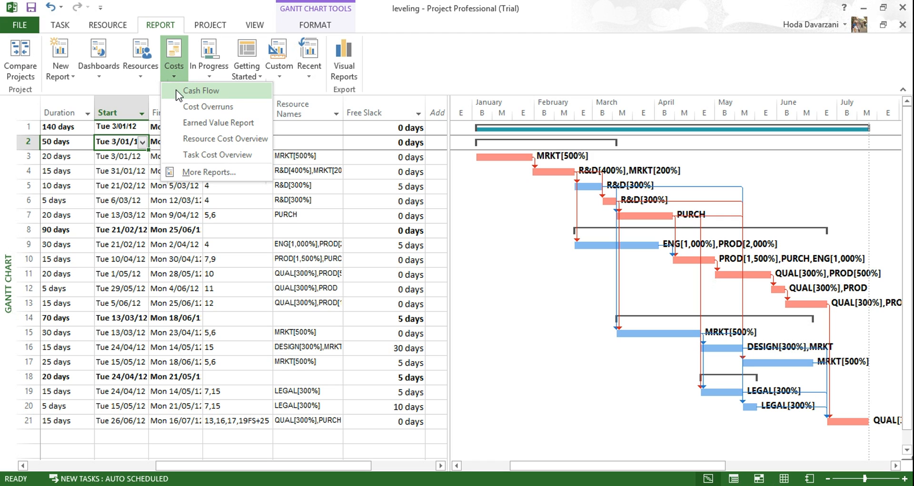
pyautogui.click(178, 92)
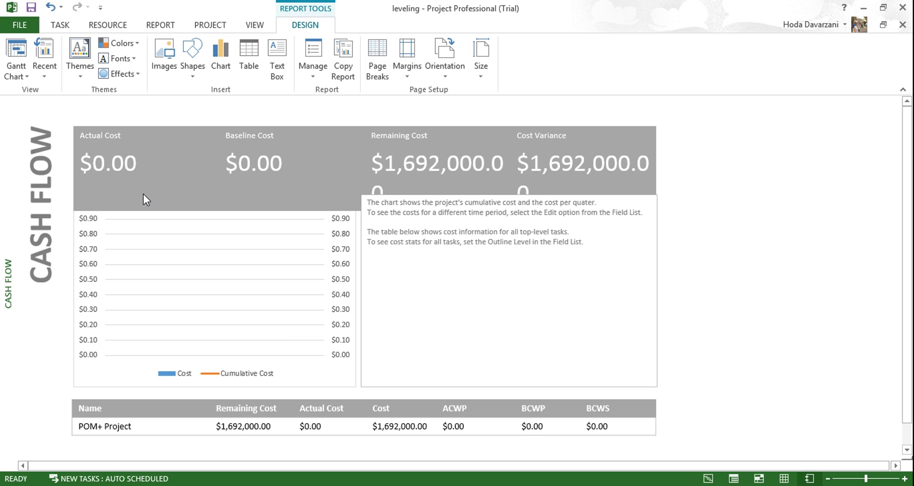
# Try a font size of 28 on the whole cost summary table above the chart
pyautogui.click(130, 199)
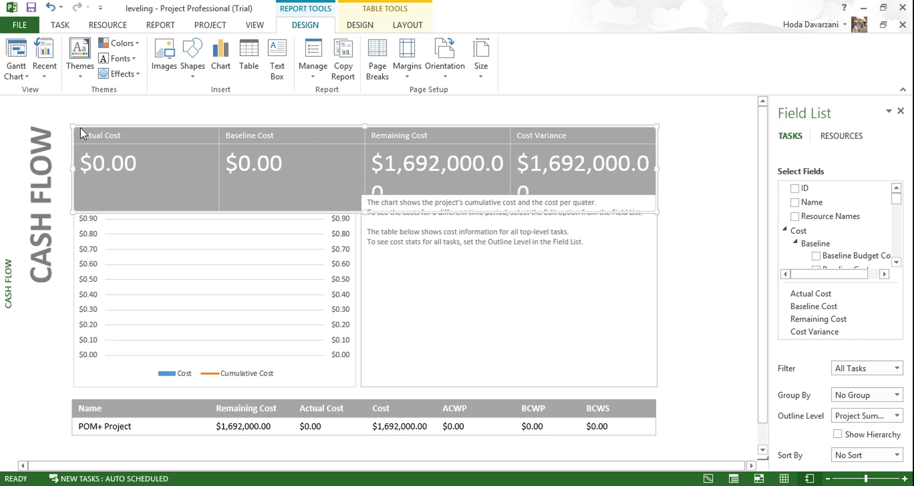
pyautogui.click(60, 26)
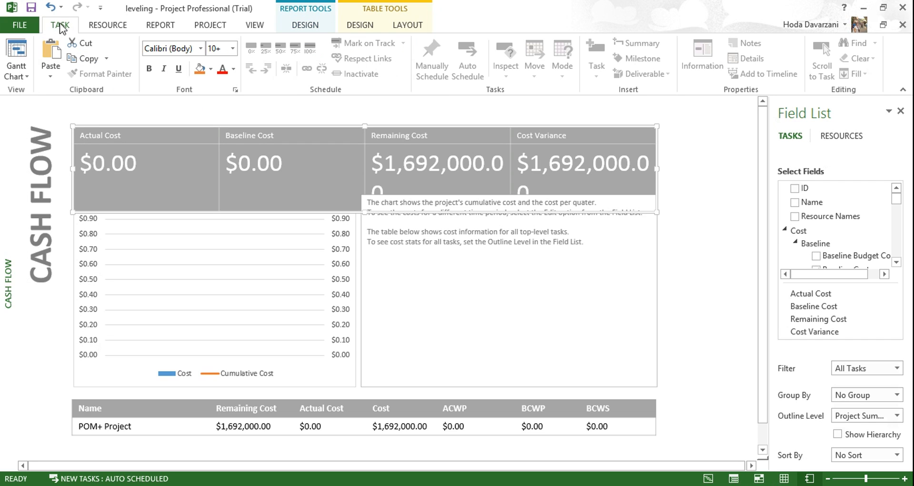
pyautogui.click(232, 49)
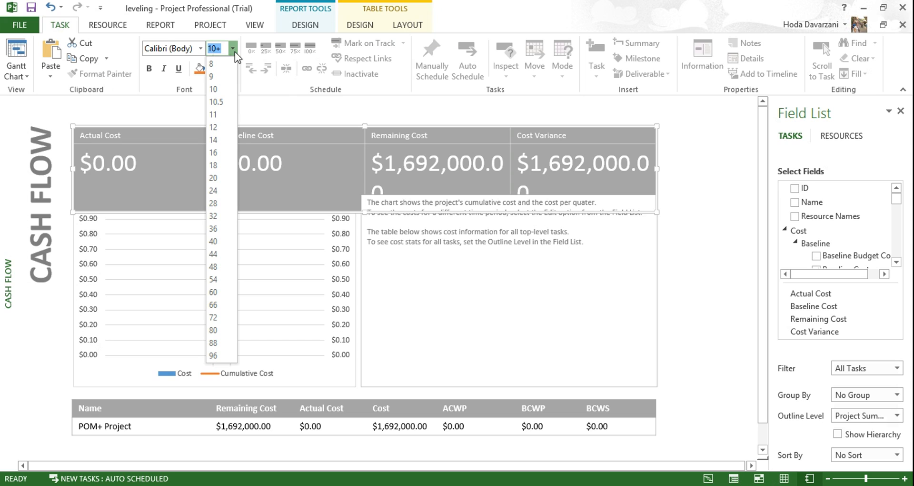
pyautogui.click(213, 203)
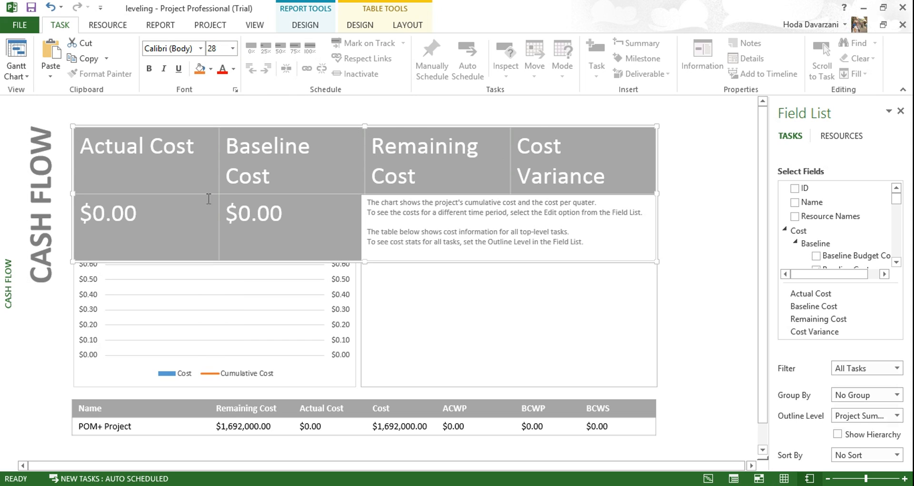
# Set the font size of the cost summary table's header row to 10 and of its value row to 20
pyautogui.moveTo(607, 184); pyautogui.dragTo(152, 150)
pyautogui.click(232, 49)
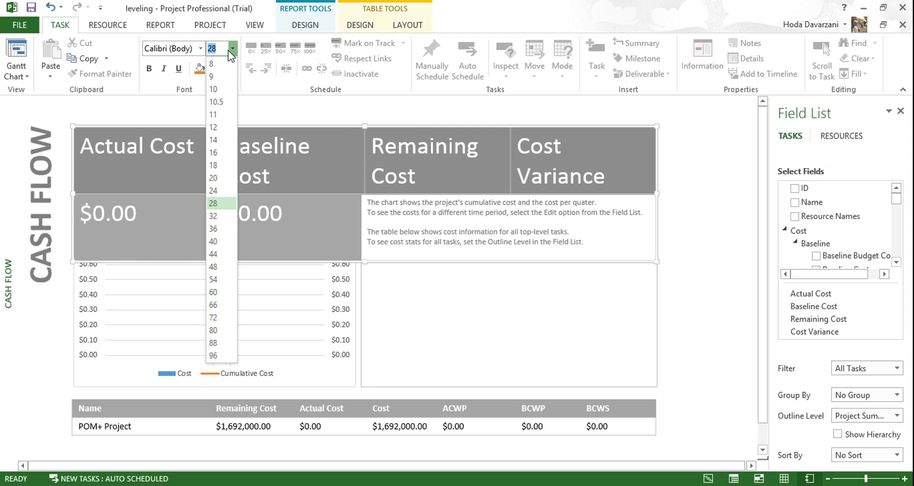
pyautogui.click(222, 93)
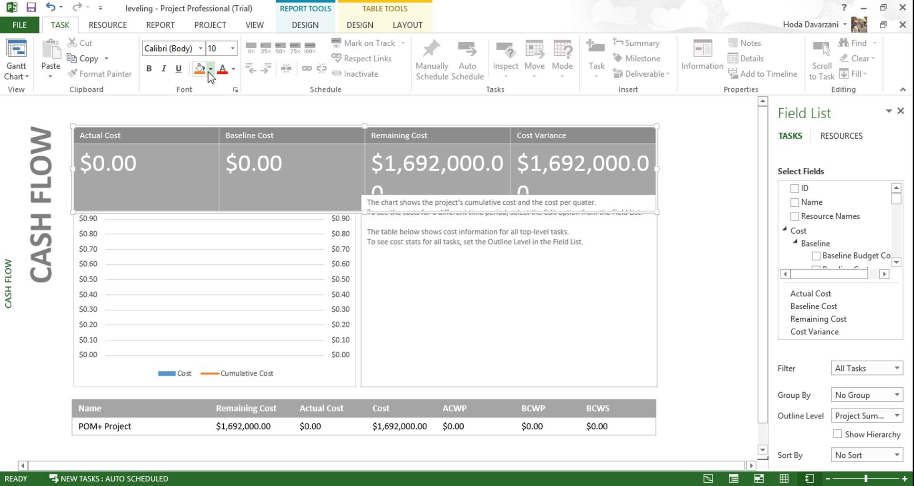
pyautogui.moveTo(85, 173); pyautogui.dragTo(571, 185)
pyautogui.click(233, 48)
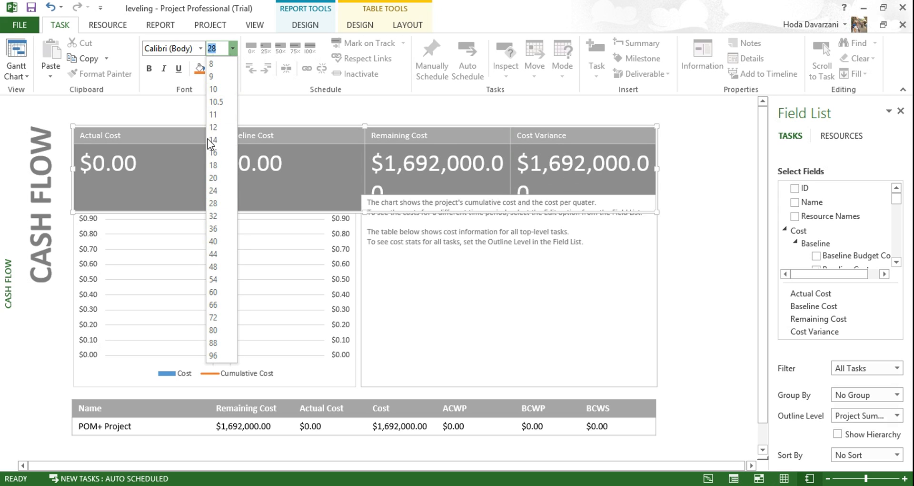
pyautogui.click(213, 178)
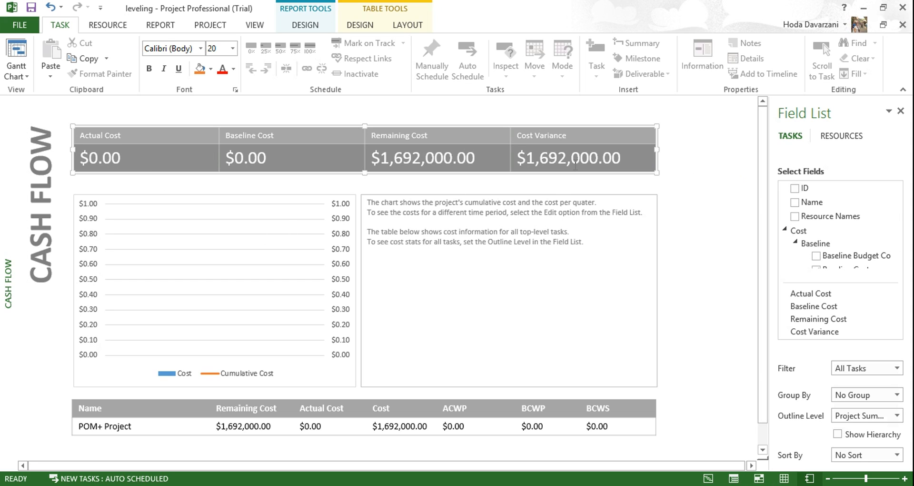
# Remove the Baseline Cost and Actual Cost fields from the cost summary table above the chart
pyautogui.click(566, 126)
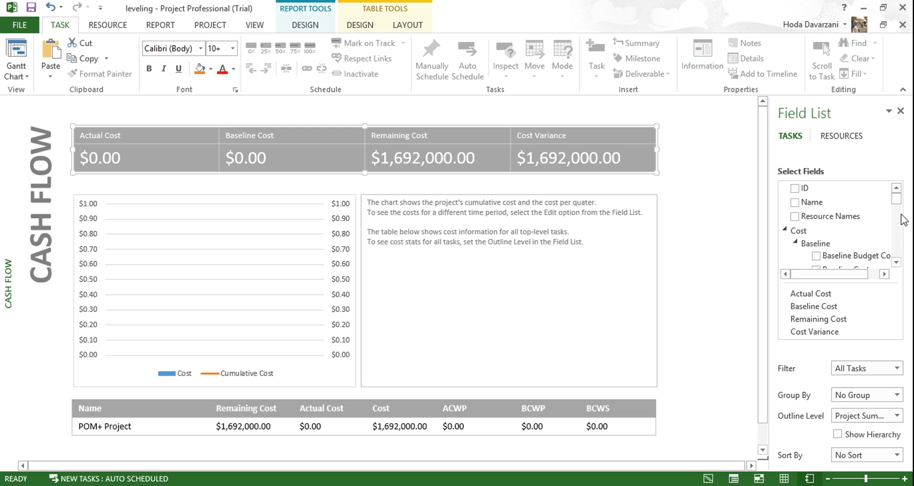
pyautogui.moveTo(896, 199)
pyautogui.mouseDown()
pyautogui.moveTo(896, 216)
pyautogui.moveTo(896, 197)
pyautogui.mouseUp()
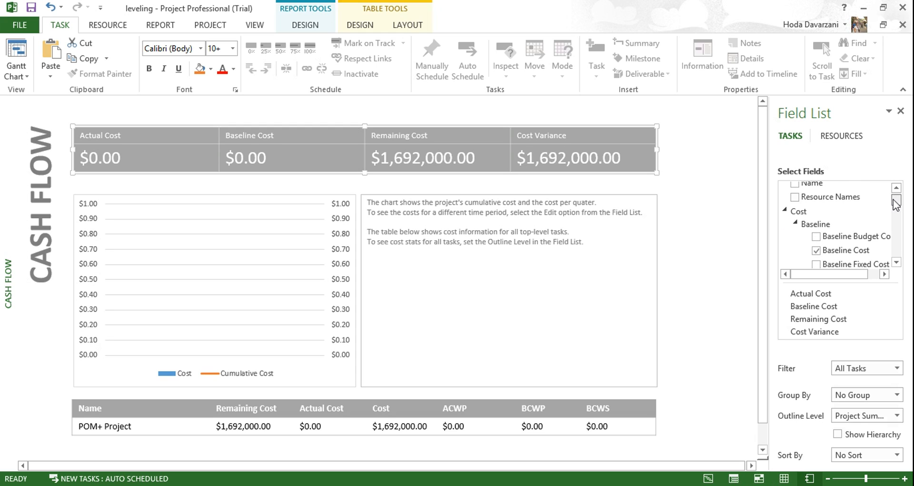
pyautogui.click(816, 250)
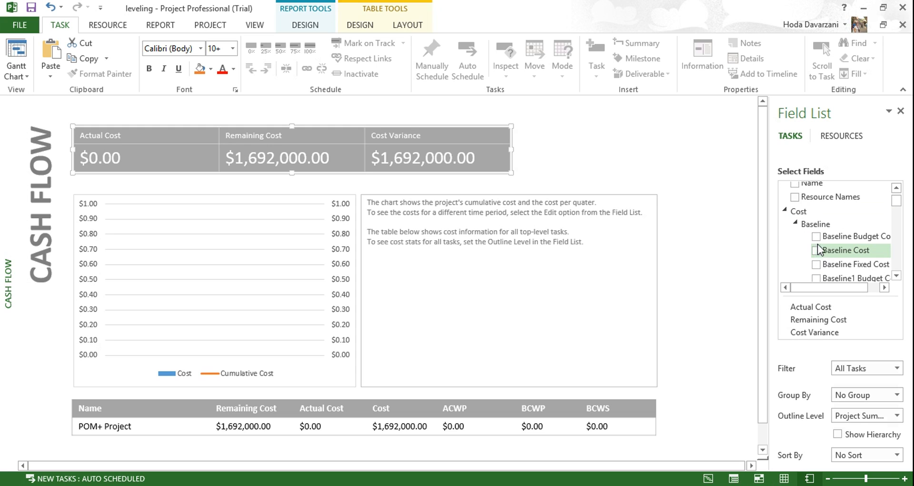
pyautogui.scroll(-5, 865, 224)
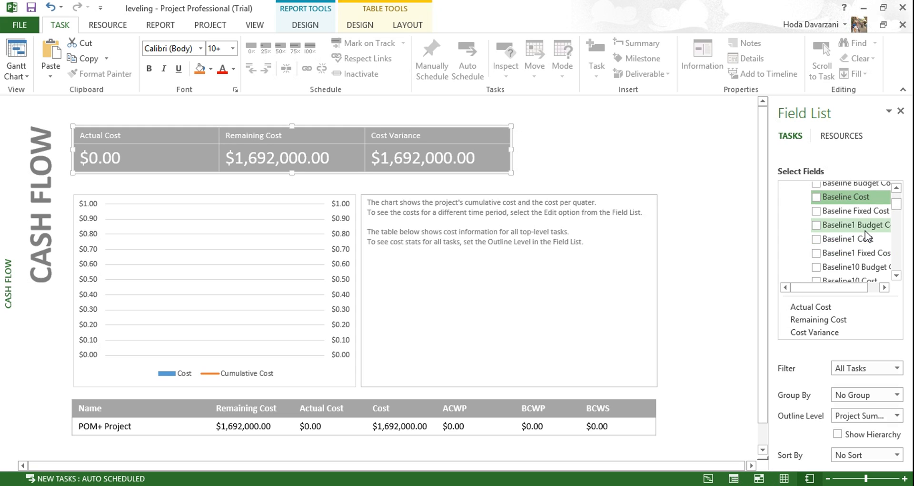
pyautogui.scroll(-7, 867, 235)
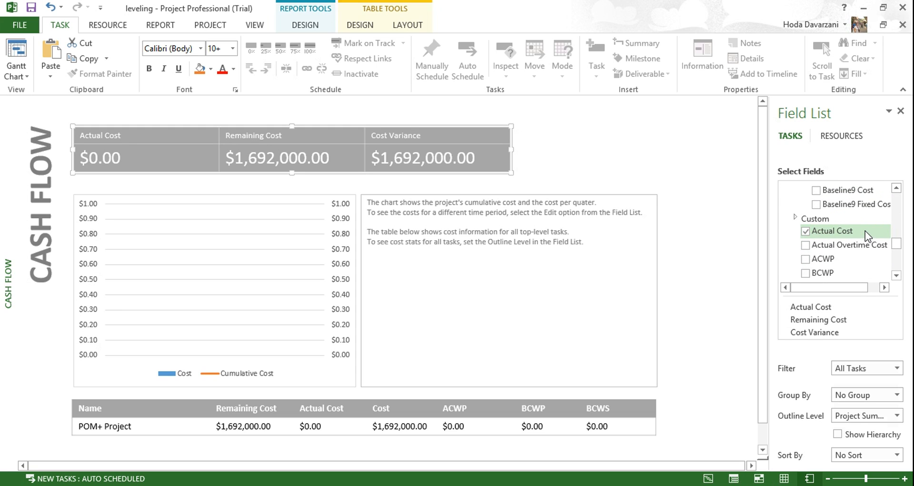
pyautogui.scroll(-4, 867, 234)
pyautogui.scroll(4, 867, 235)
pyautogui.click(811, 231)
pyautogui.click(806, 231)
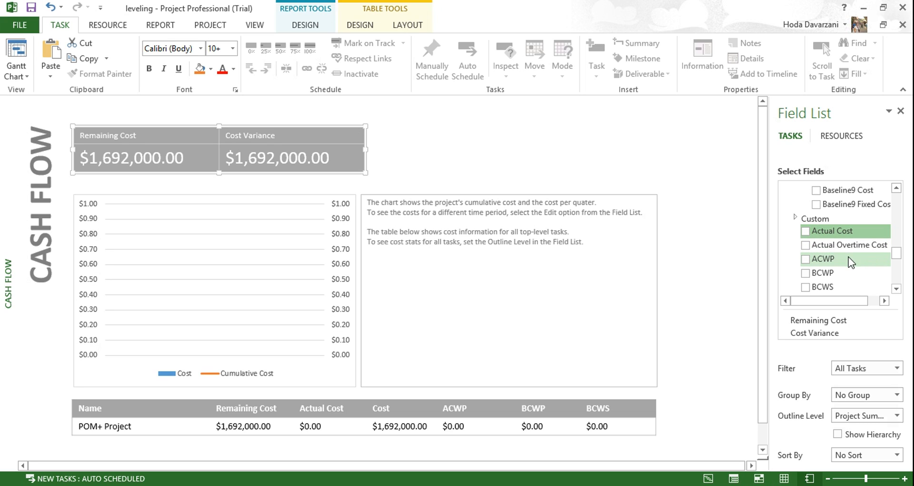
# Try adding the BCWP, BCWS and Cost fields to the cost summary table, removing each again
pyautogui.click(806, 273)
pyautogui.click(805, 273)
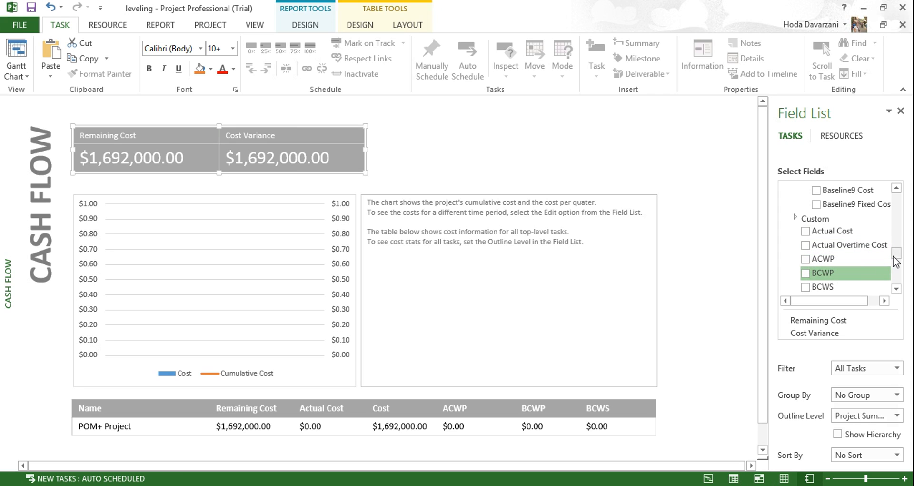
pyautogui.scroll(-3, 895, 262)
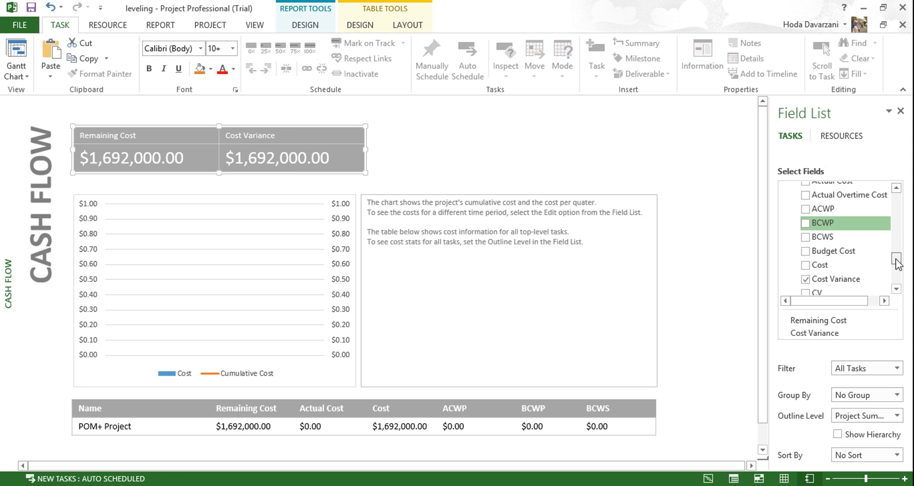
pyautogui.click(806, 237)
pyautogui.click(805, 237)
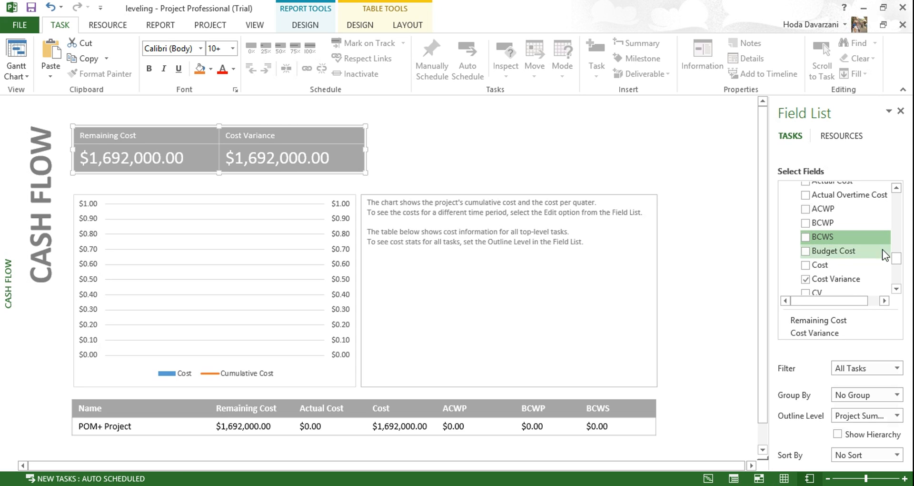
pyautogui.click(805, 265)
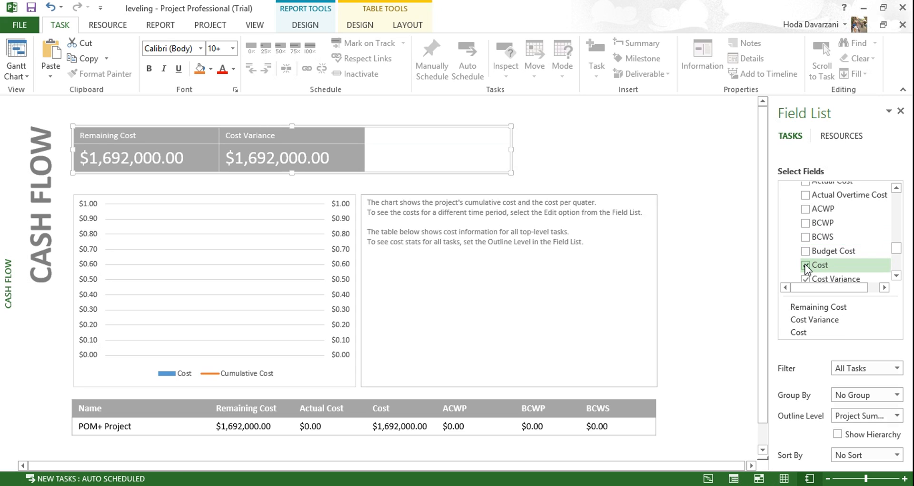
pyautogui.click(805, 265)
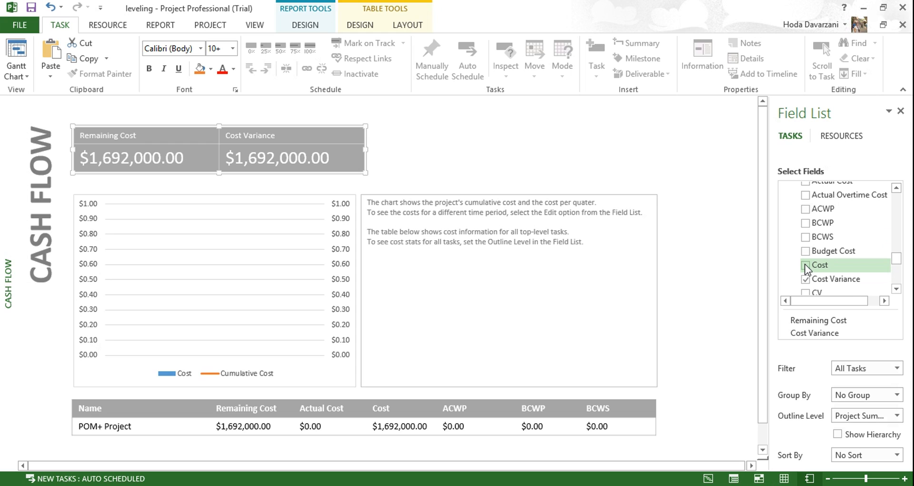
# Examine the remaining cost fields that are available for the summary table
pyautogui.click(897, 289)
pyautogui.click(896, 289)
pyautogui.click(896, 289)
pyautogui.click(897, 288)
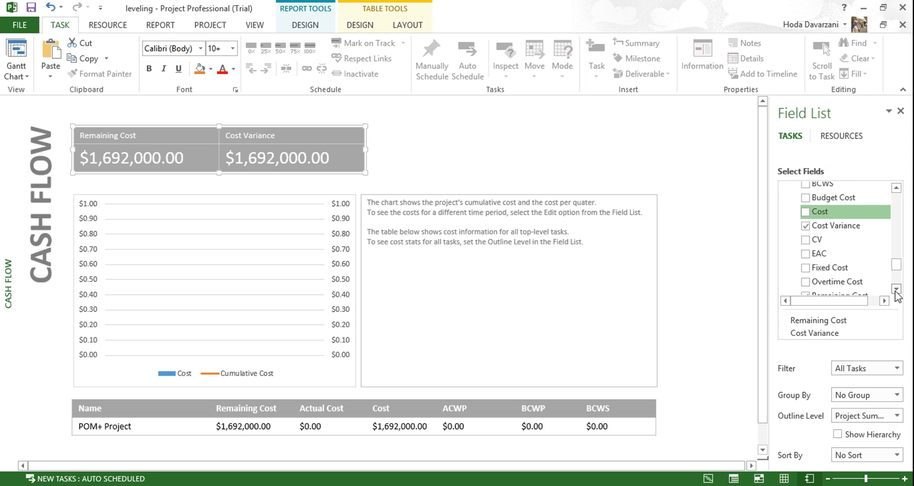
pyautogui.click(896, 289)
pyautogui.click(896, 289)
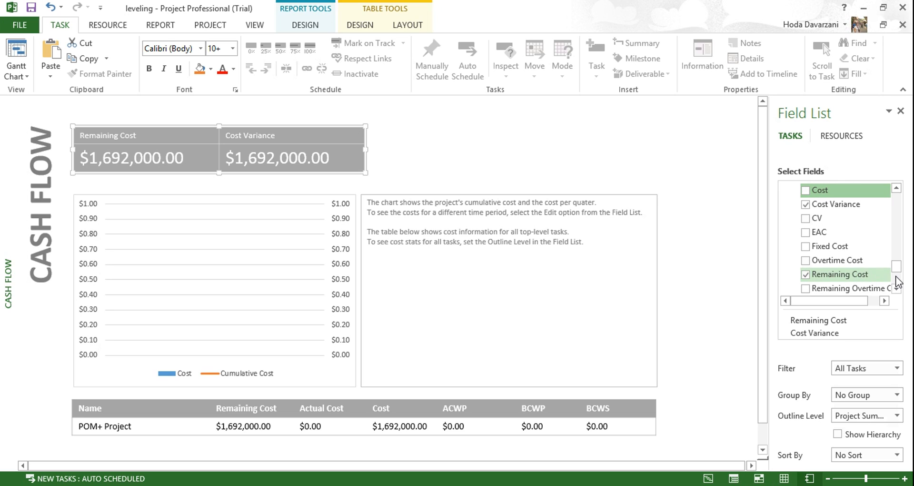
pyautogui.click(896, 289)
pyautogui.click(896, 289)
pyautogui.click(896, 289)
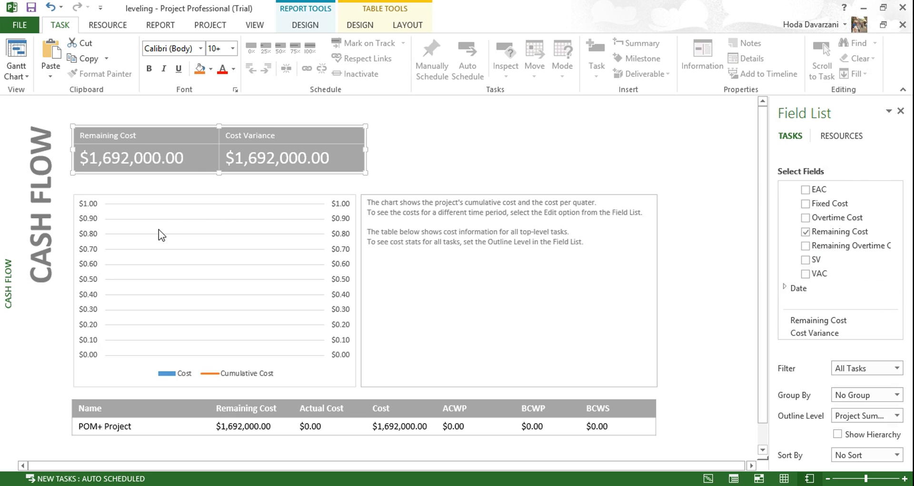
# Edit the cost chart's timescale so that its start date is 03/01/12
pyautogui.click(122, 361)
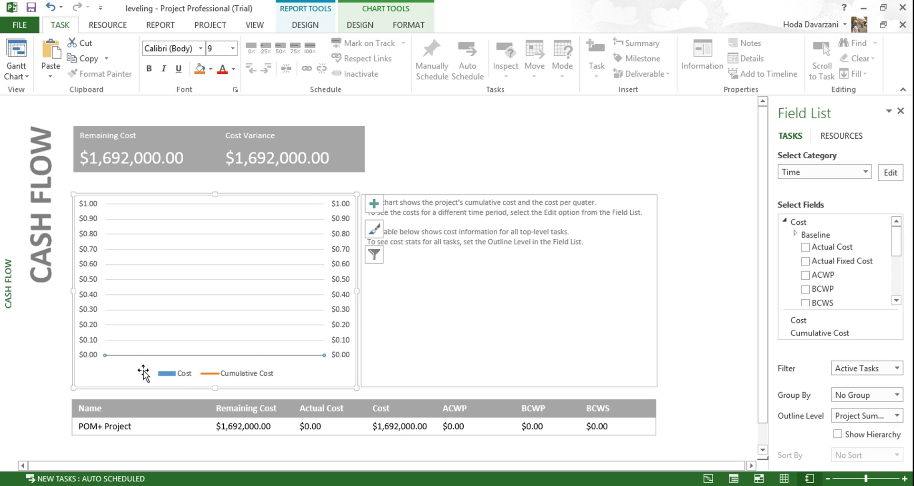
pyautogui.moveTo(906, 137)
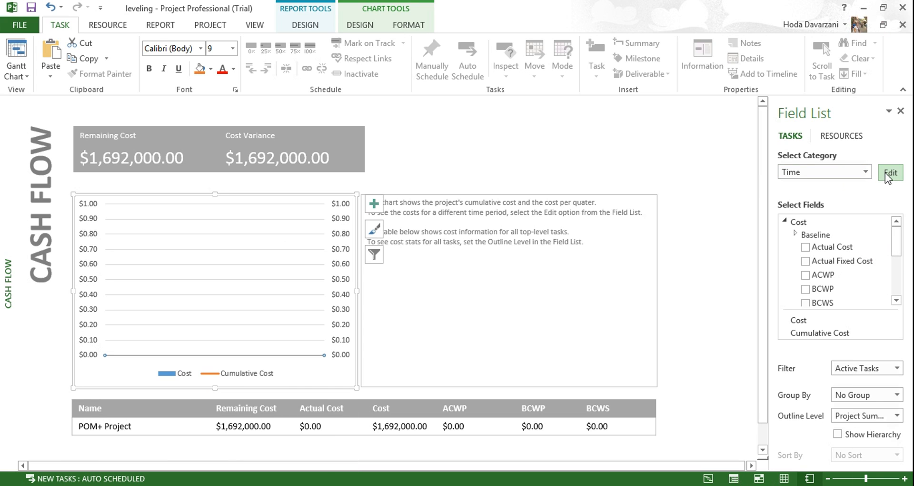
pyautogui.click(894, 174)
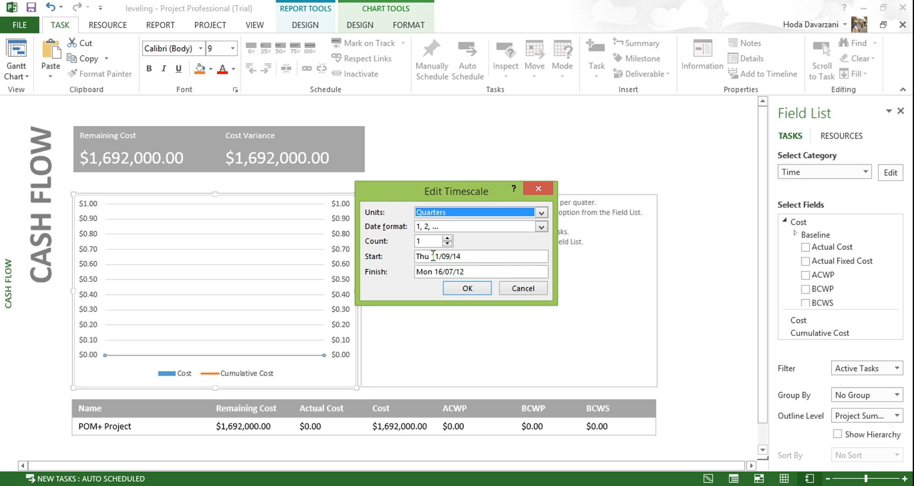
pyautogui.doubleClick(433, 256)
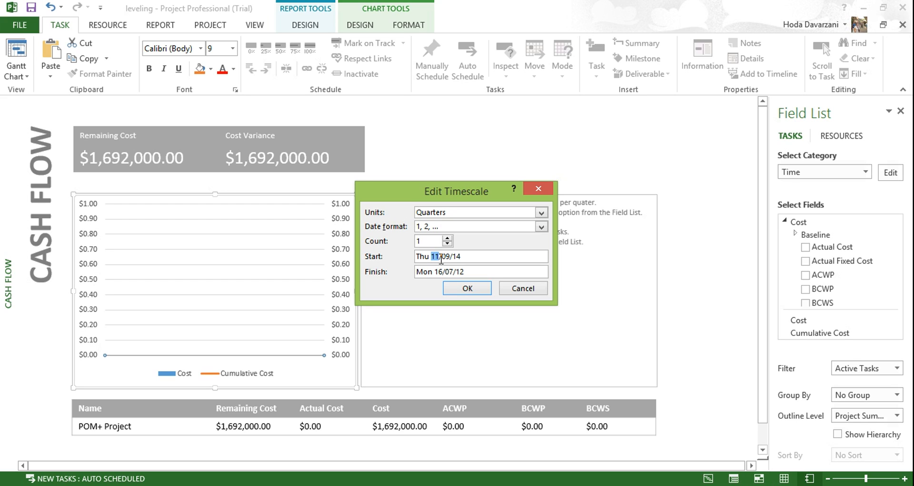
pyautogui.write('03')
pyautogui.press('Delete')
pyautogui.press('Delete')
pyautogui.write('01')
pyautogui.press('End')
pyautogui.press('BackSpace')
pyautogui.write('2')
# Set the chart's timescale units to Months and apply the timescale changes
pyautogui.click(523, 212)
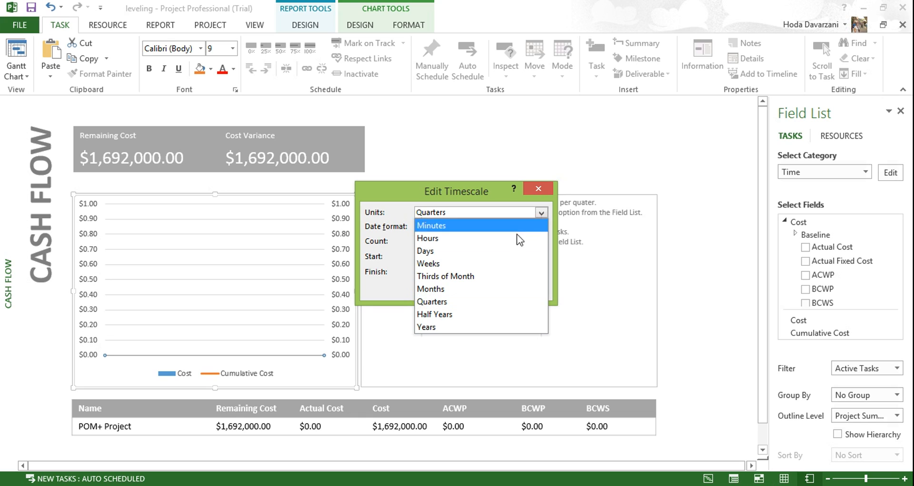
pyautogui.click(476, 289)
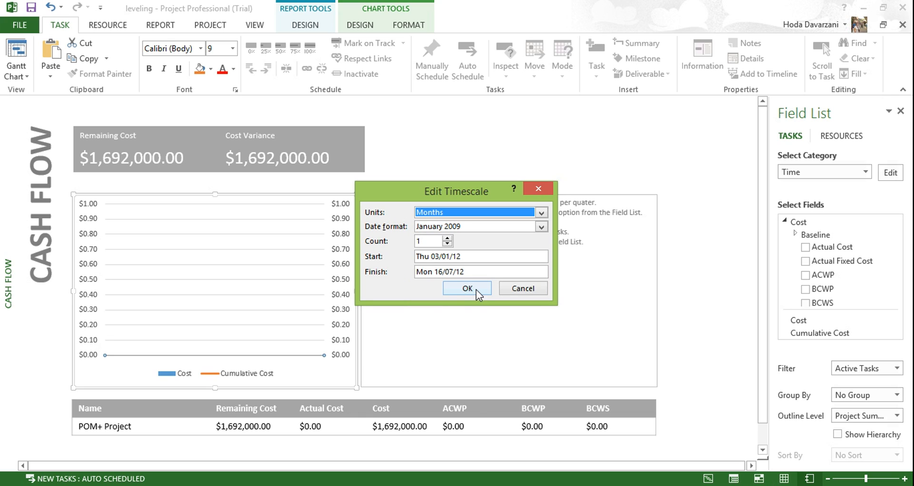
pyautogui.click(476, 290)
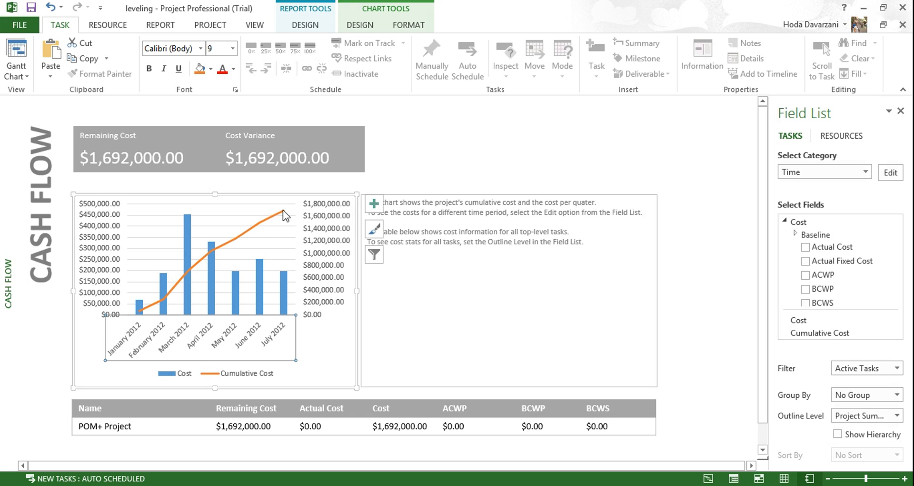
# Set the outline level of the cost table below the chart to All Subtasks
pyautogui.click(637, 409)
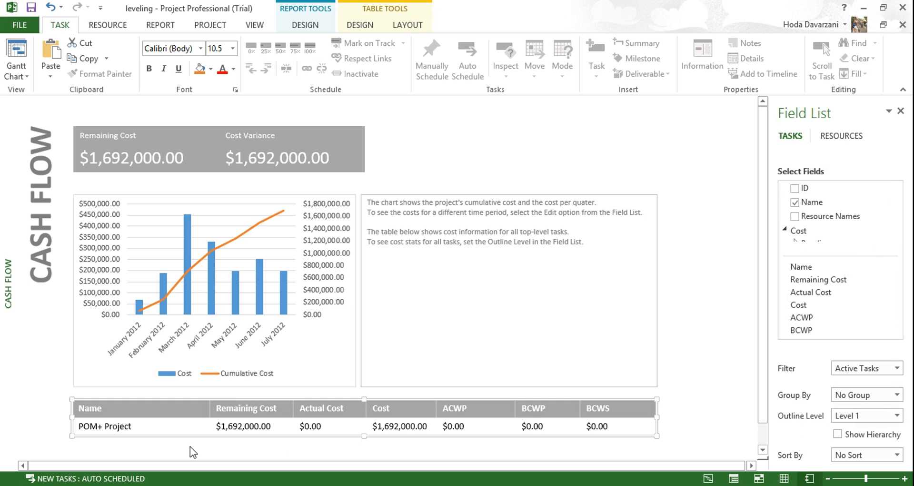
pyautogui.click(897, 415)
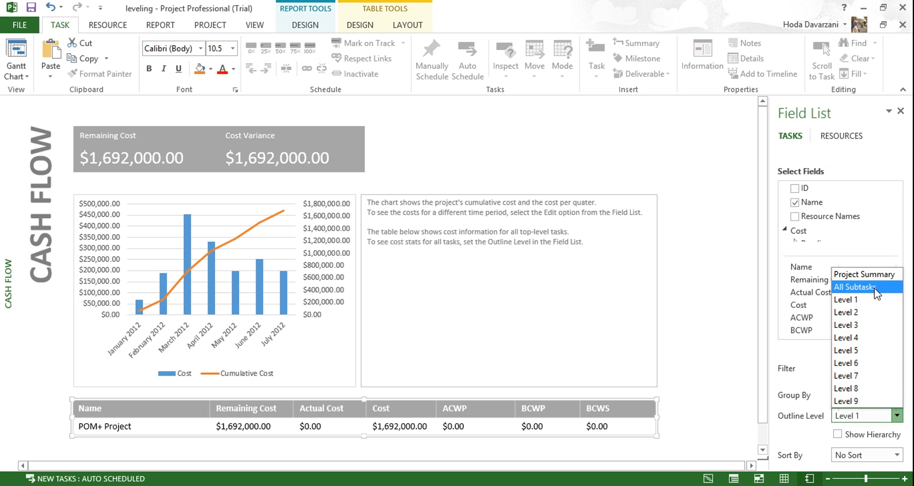
pyautogui.click(855, 286)
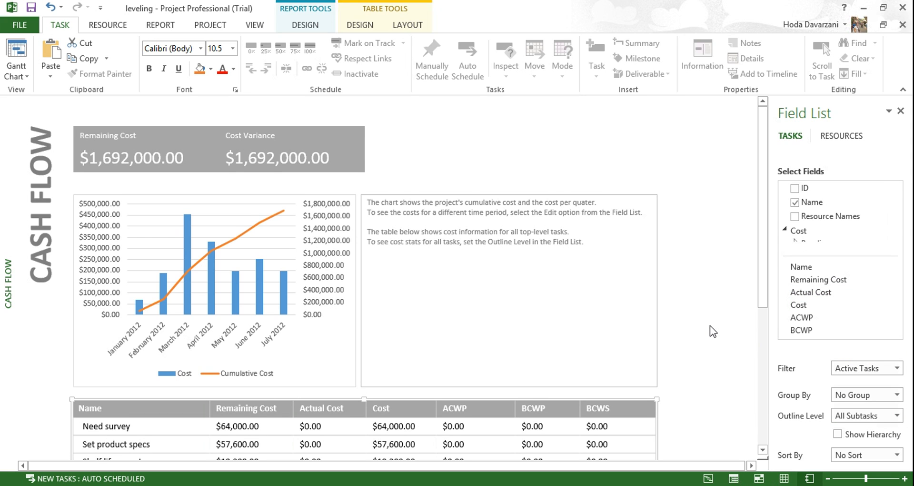
# Examine the individual task costs in the cost table, including the Equipment rehab and Prepare product launch rows
pyautogui.scroll(-5, 710, 324)
pyautogui.scroll(-5, 710, 324)
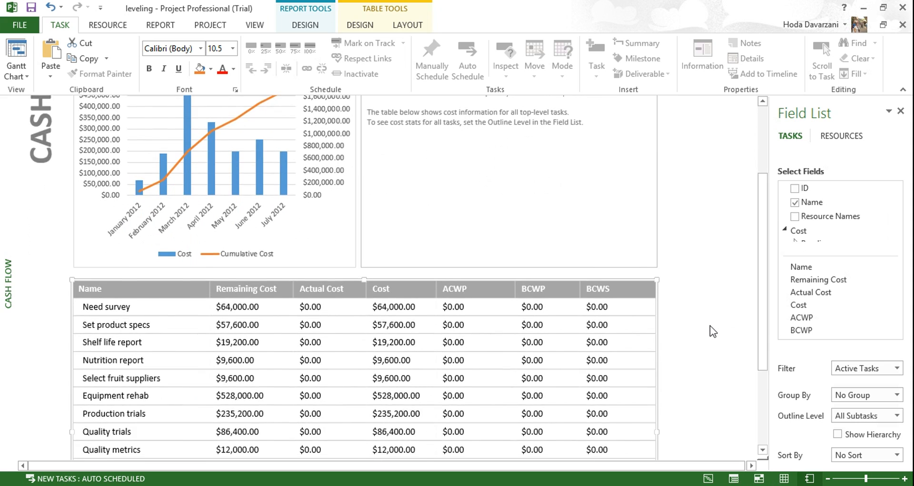
pyautogui.scroll(-1, 710, 325)
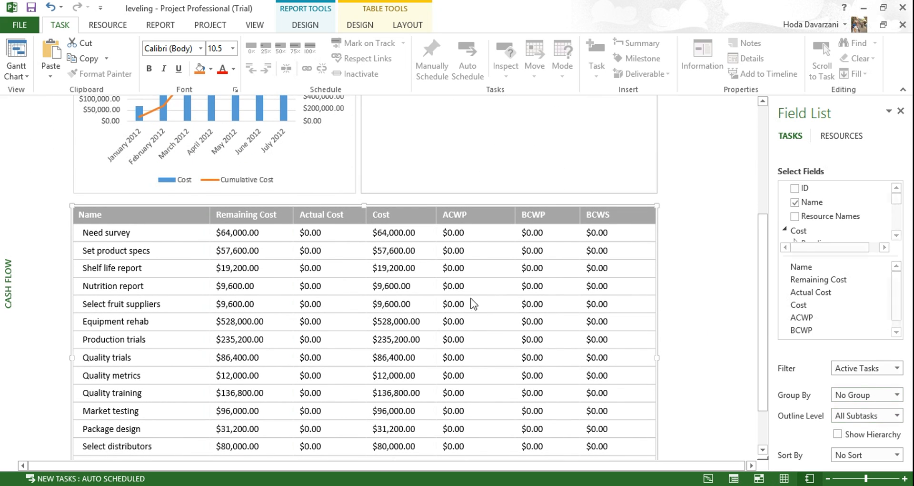
pyautogui.scroll(-4, 462, 294)
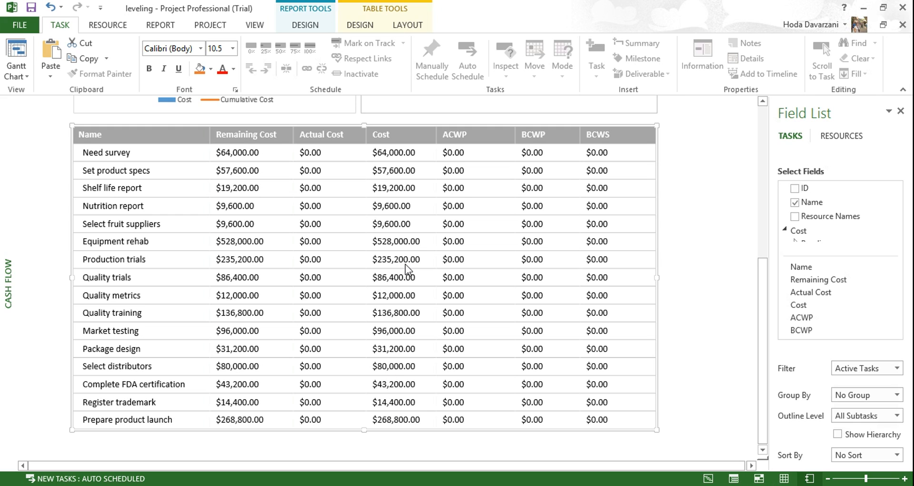
pyautogui.moveTo(421, 242); pyautogui.dragTo(114, 247)
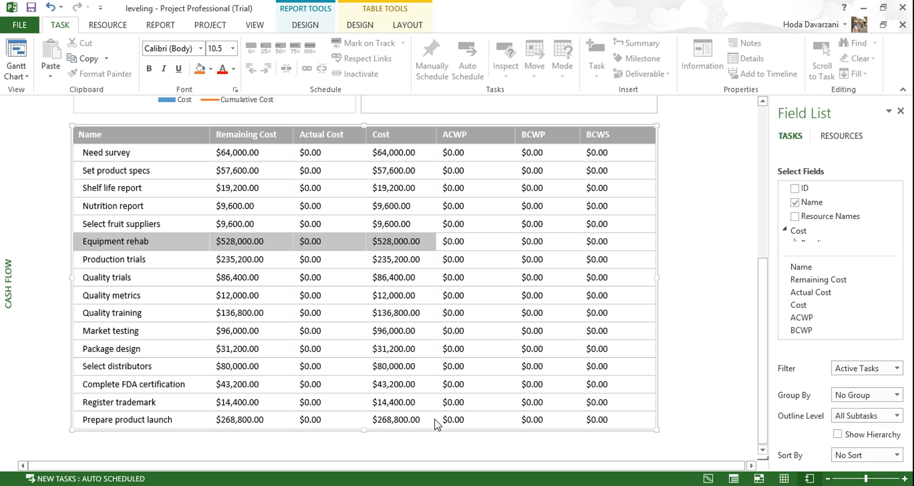
pyautogui.moveTo(364, 423); pyautogui.dragTo(381, 424)
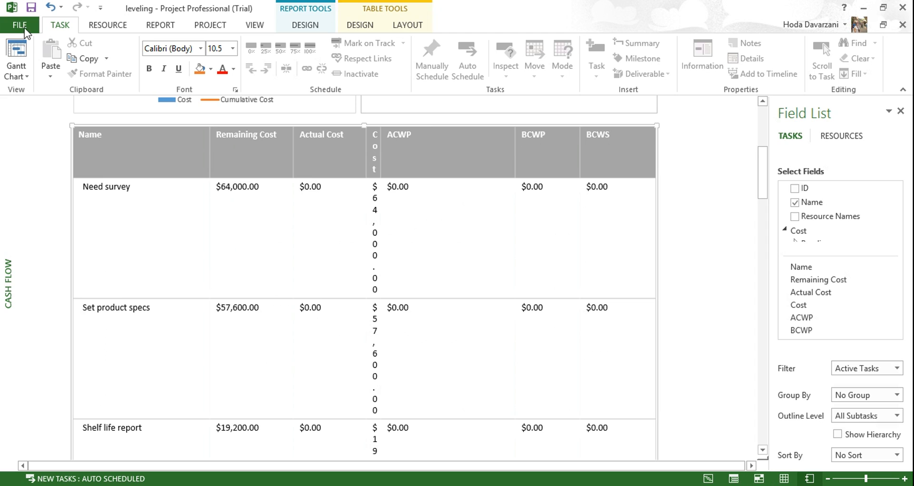
pyautogui.hotkey('ctrl', 'z')
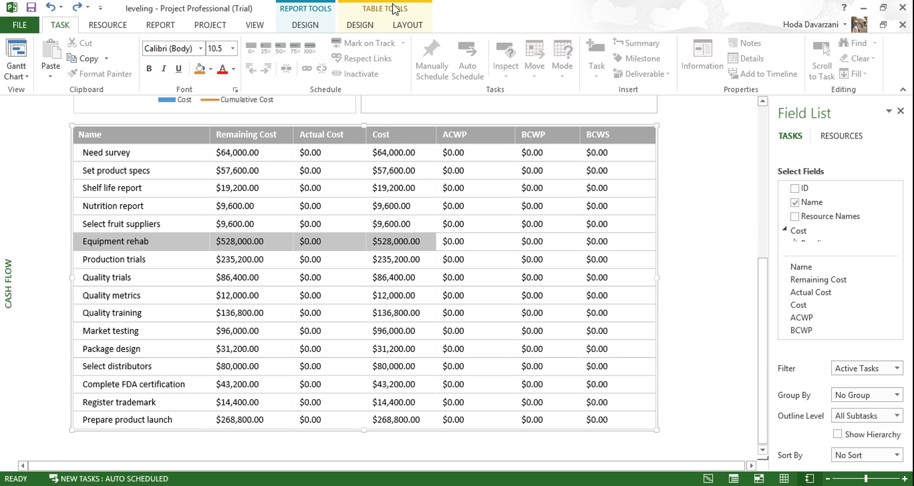
pyautogui.moveTo(99, 426); pyautogui.dragTo(404, 418)
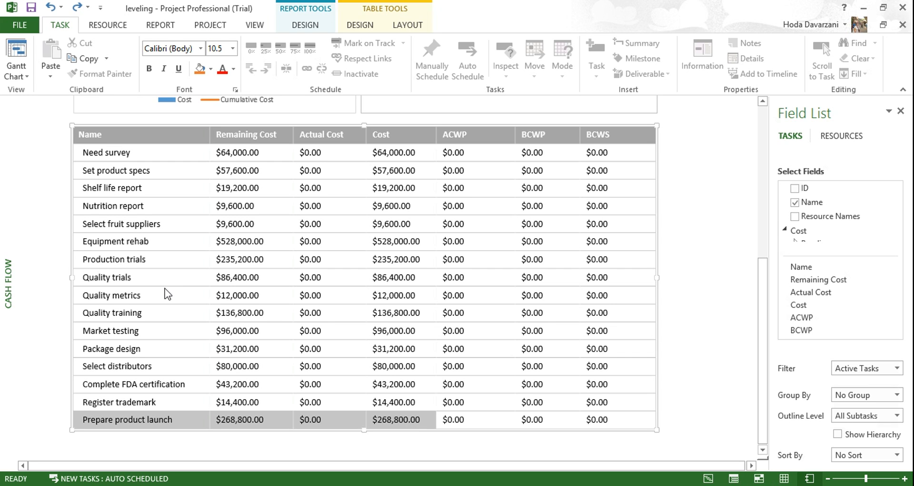
pyautogui.scroll(3, 392, 297)
pyautogui.scroll(10, 30, 292)
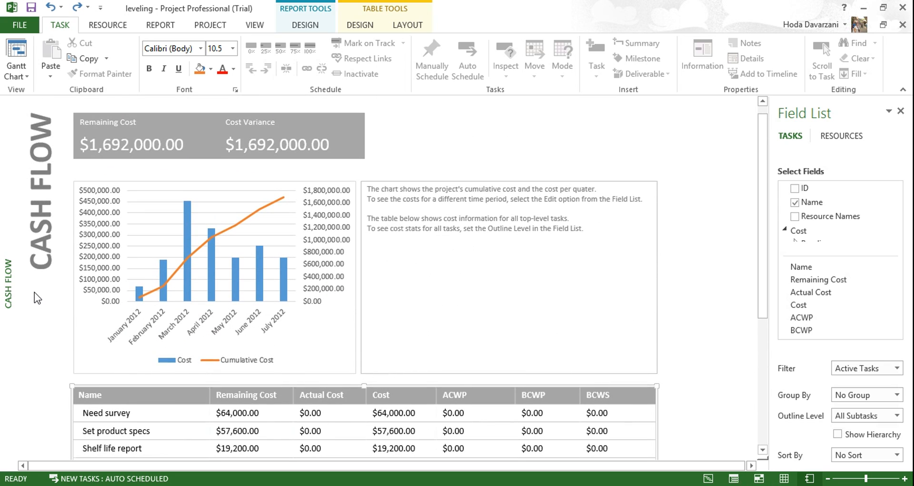
pyautogui.scroll(1, 34, 292)
# Return to the Gantt Chart view and set the Baseline for the entire project
pyautogui.click(16, 55)
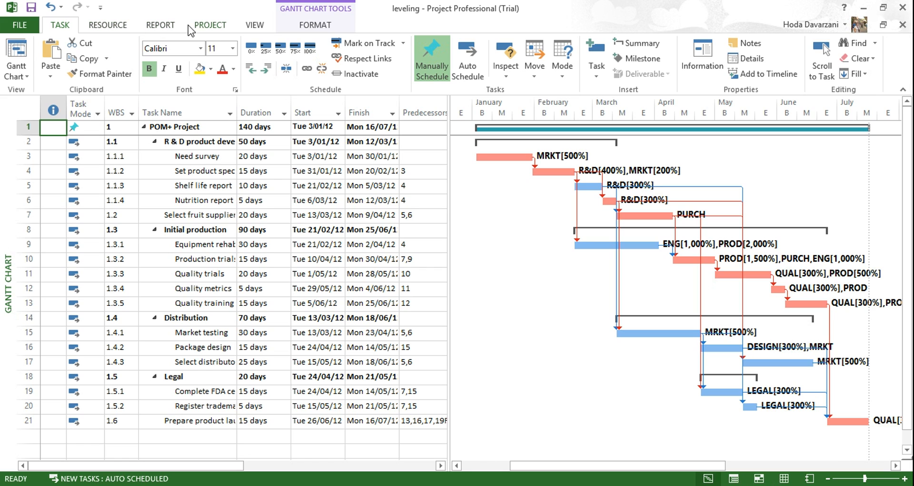
pyautogui.click(208, 27)
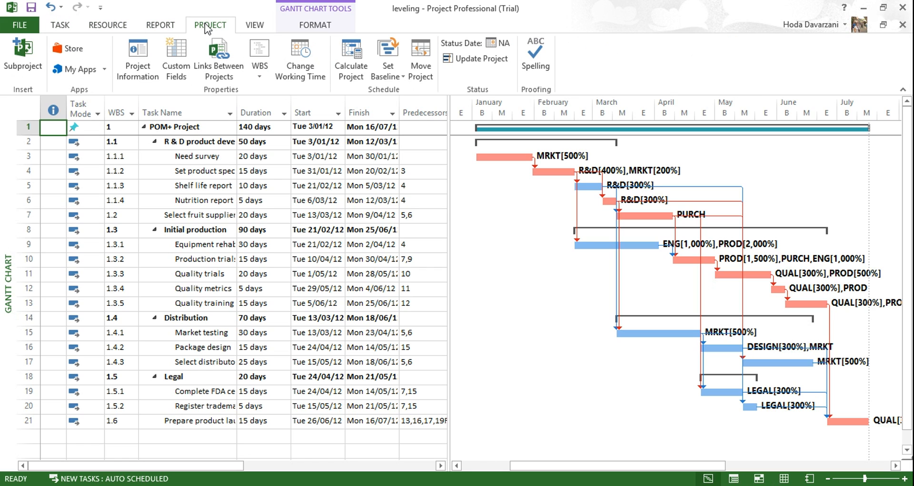
pyautogui.click(402, 77)
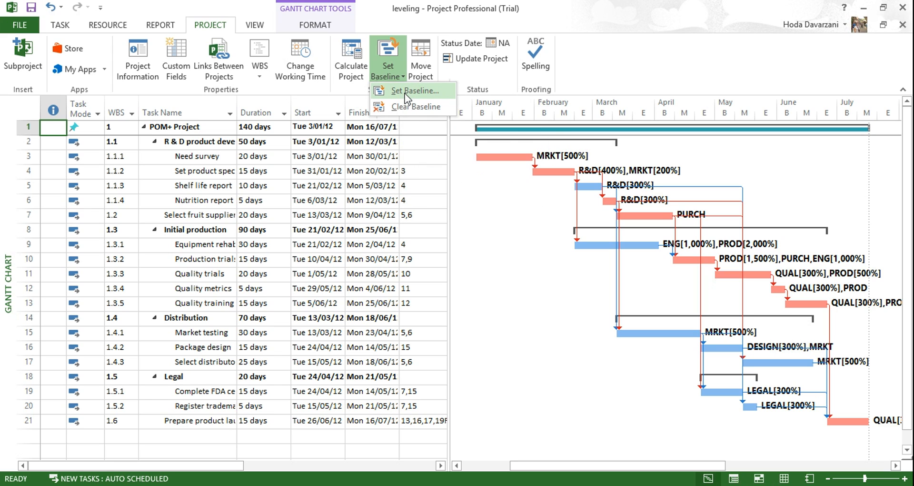
pyautogui.click(405, 94)
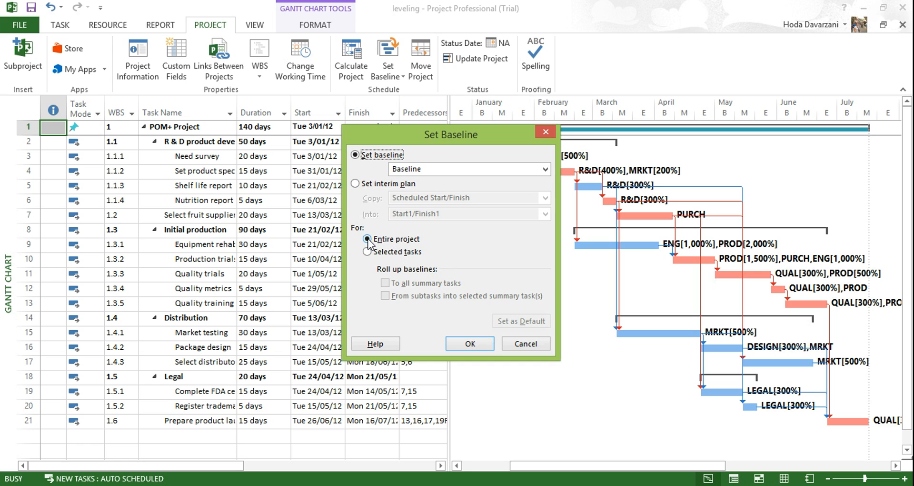
pyautogui.click(470, 341)
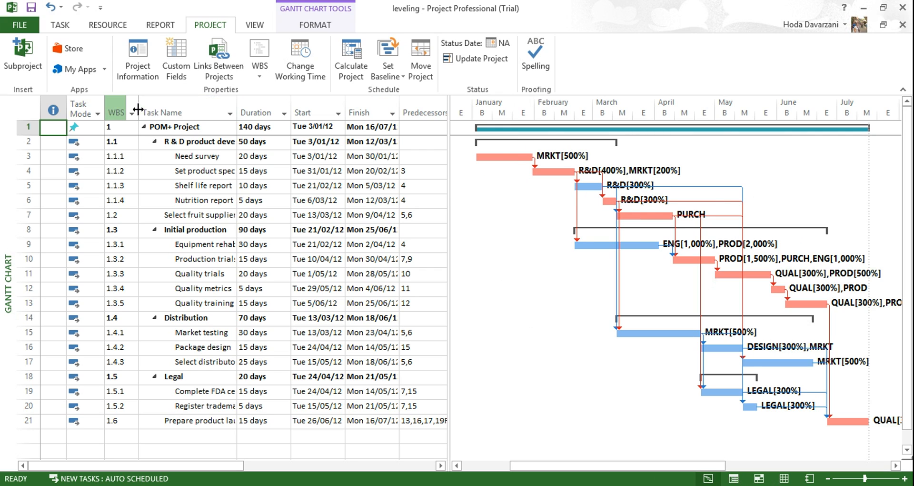
# Show the saved Baseline as bars on the Gantt chart
pyautogui.click(305, 29)
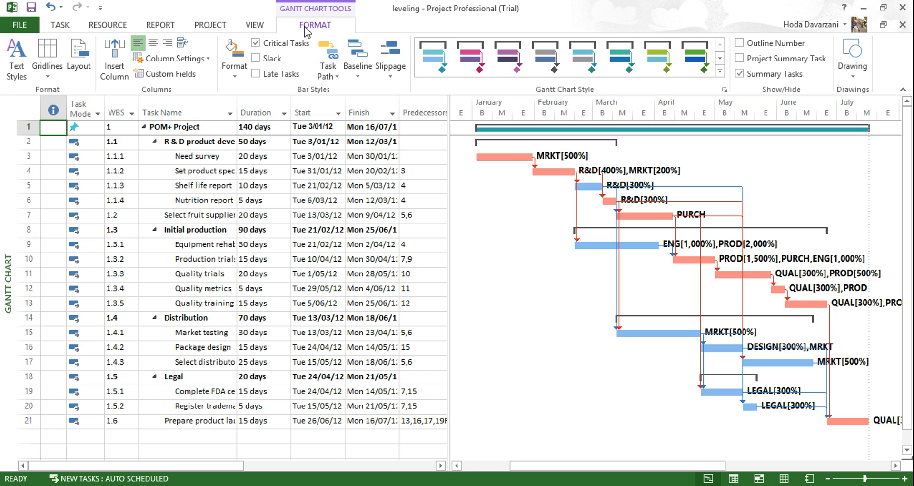
pyautogui.click(260, 26)
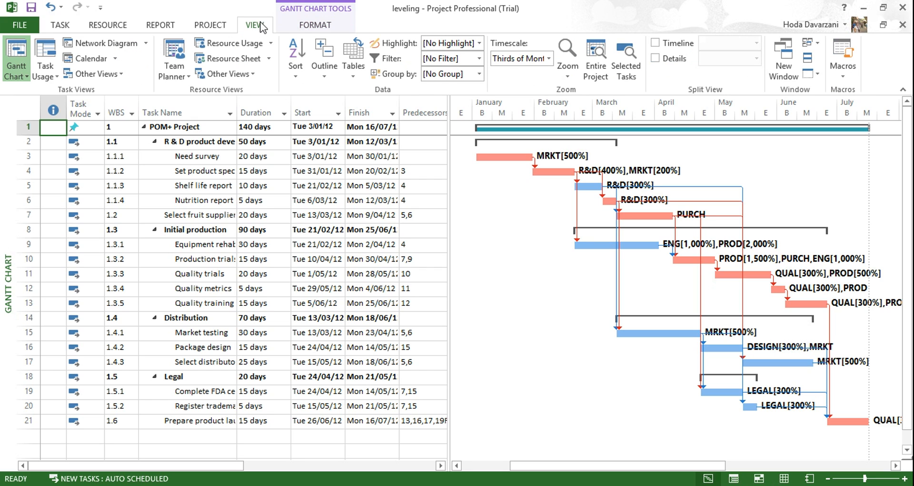
pyautogui.click(300, 27)
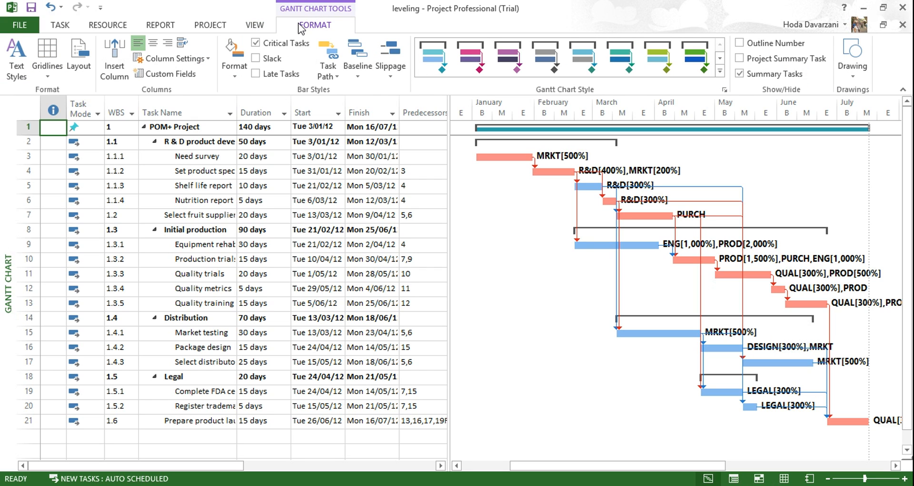
pyautogui.click(364, 81)
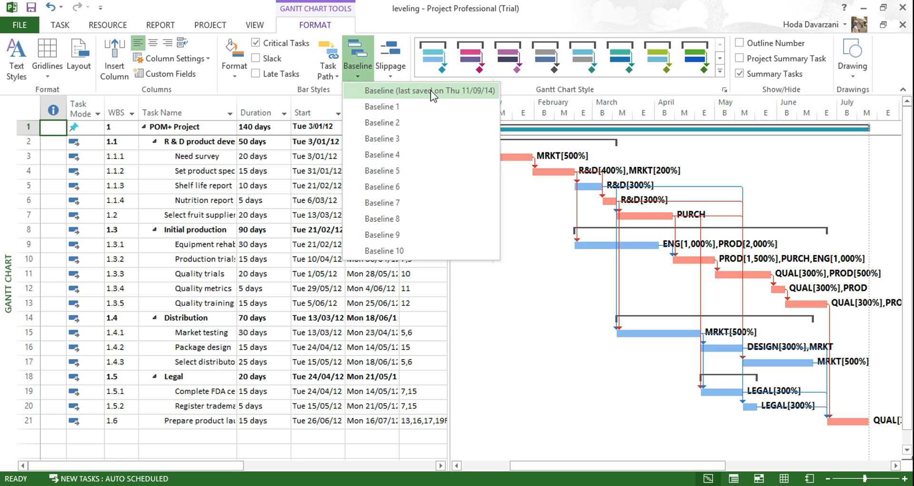
pyautogui.click(413, 93)
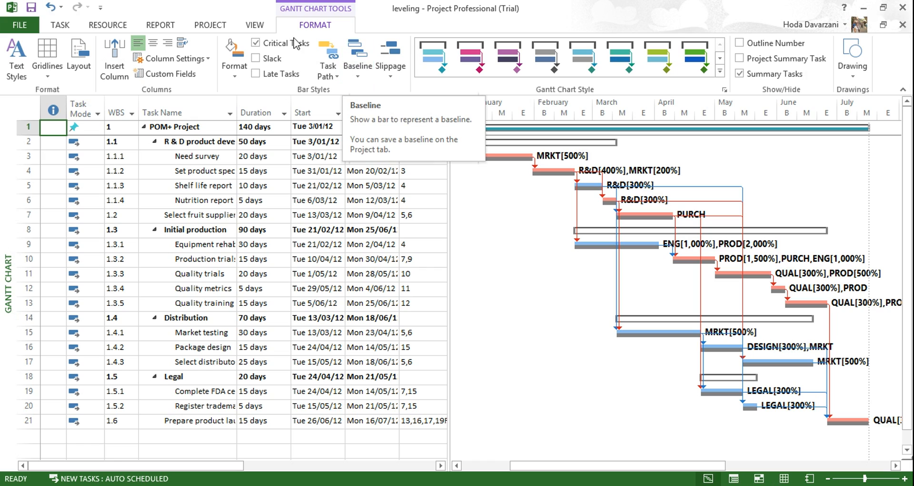
# Review which additional baselines can be set for the project, without saving another one
pyautogui.click(164, 29)
pyautogui.click(210, 25)
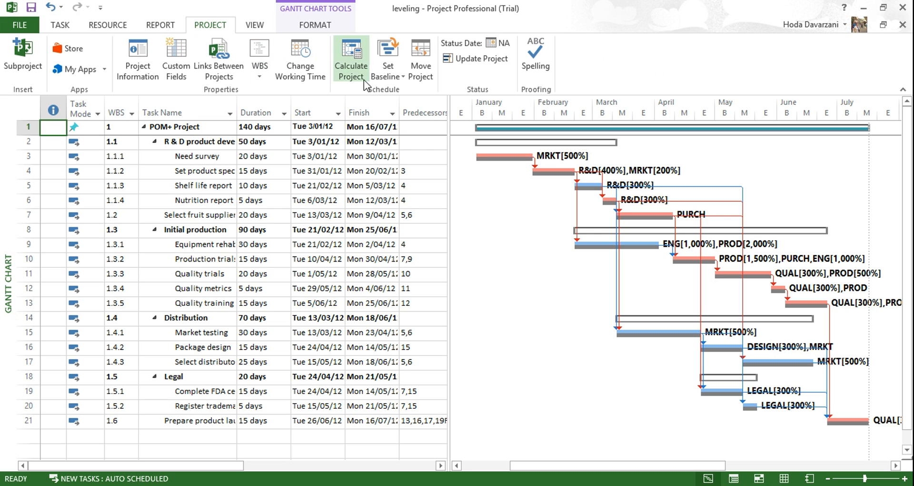
pyautogui.click(390, 71)
pyautogui.click(400, 90)
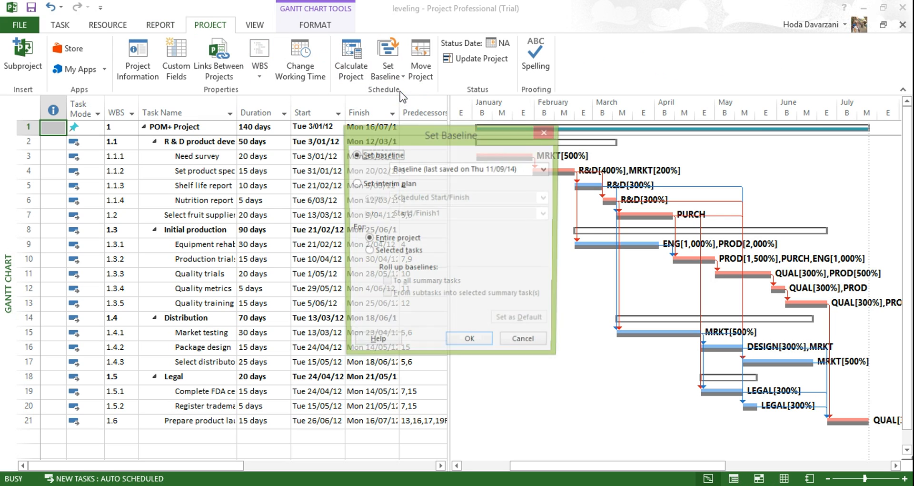
pyautogui.click(487, 170)
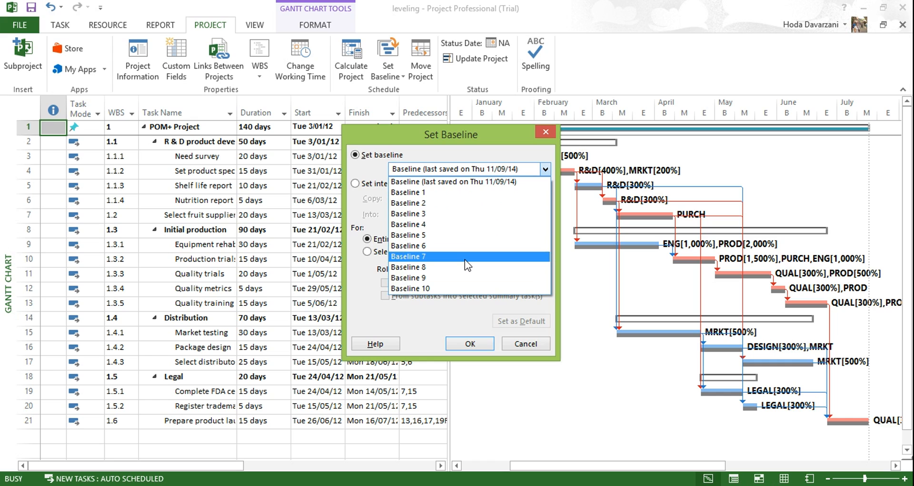
pyautogui.click(524, 344)
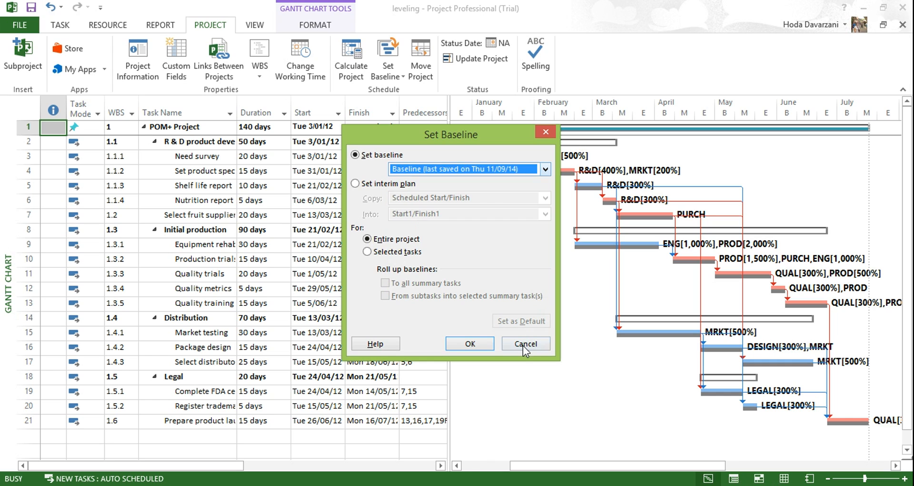
pyautogui.click(524, 343)
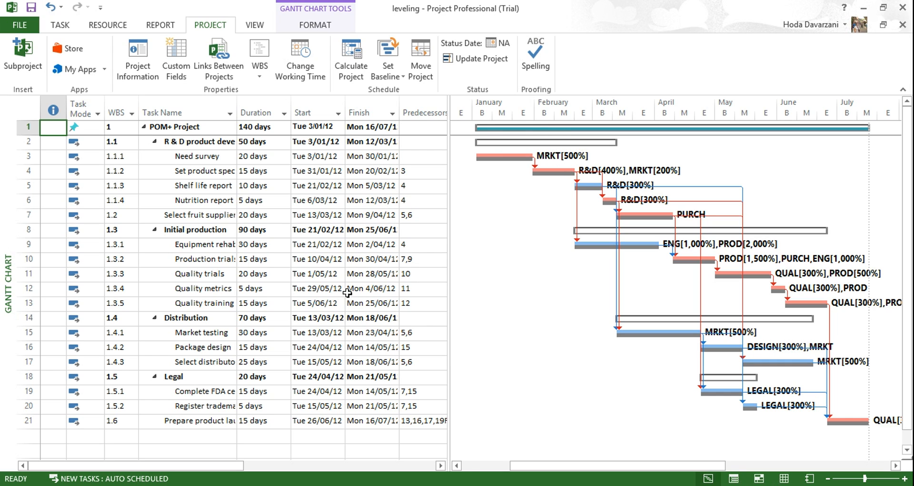